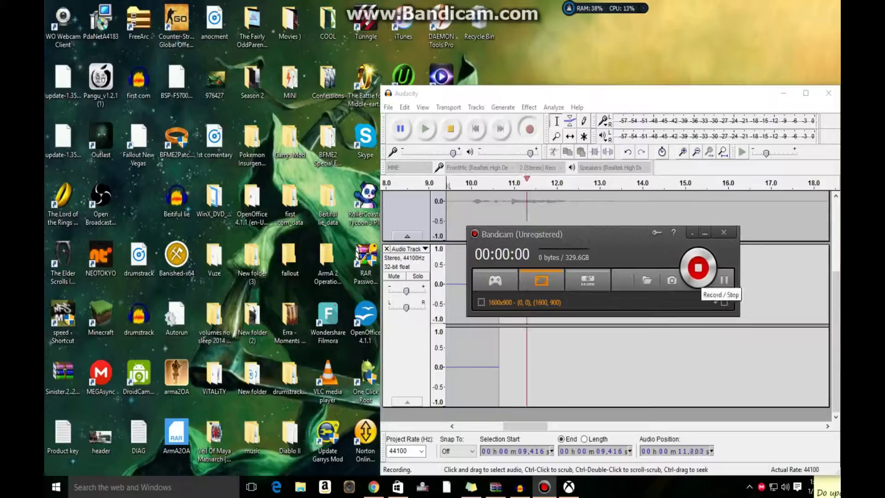
- Dismiss the Bandicam panel over Audacity and minimize it to reveal the desktop
{"action": "left_click", "coordinate": [705, 232]}
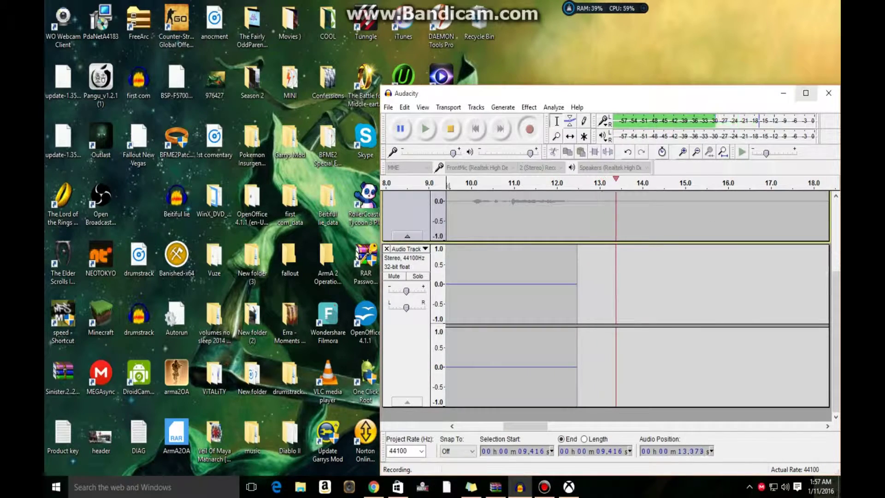
{"action": "key", "text": "super+d"}
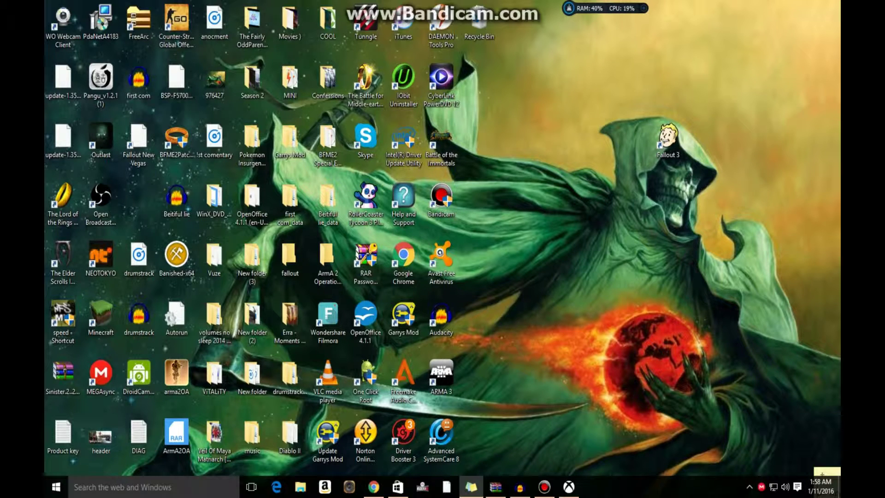
- Launch Steam via search and open Fallout 3's Properties on the Local Files tab
{"action": "left_click", "coordinate": [122, 487]}
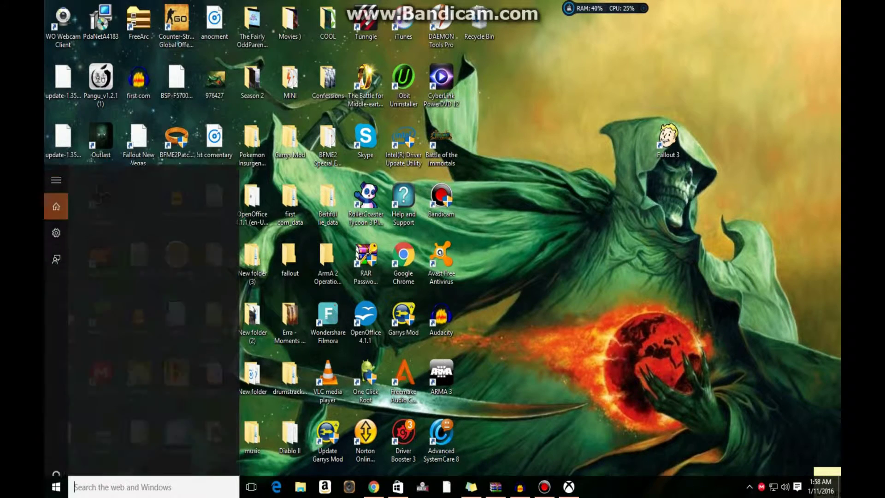
{"action": "type", "text": "st"}
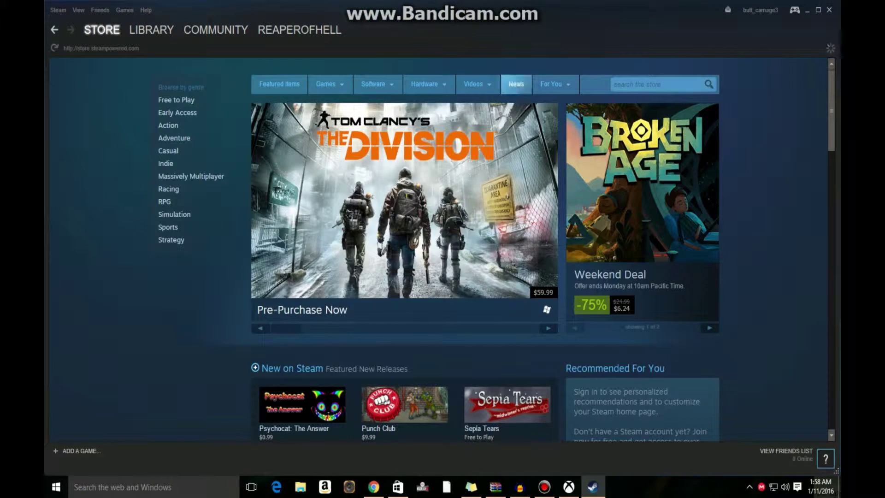
{"action": "left_click", "coordinate": [151, 30]}
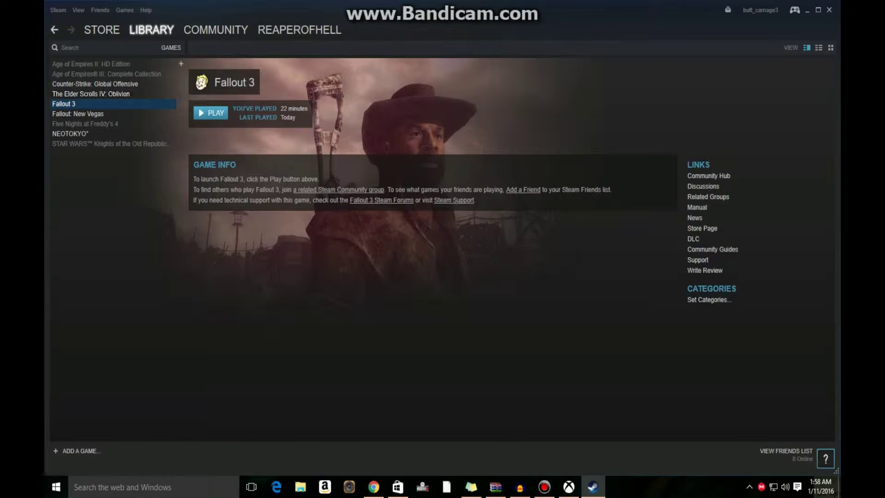
{"action": "right_click", "coordinate": [74, 101]}
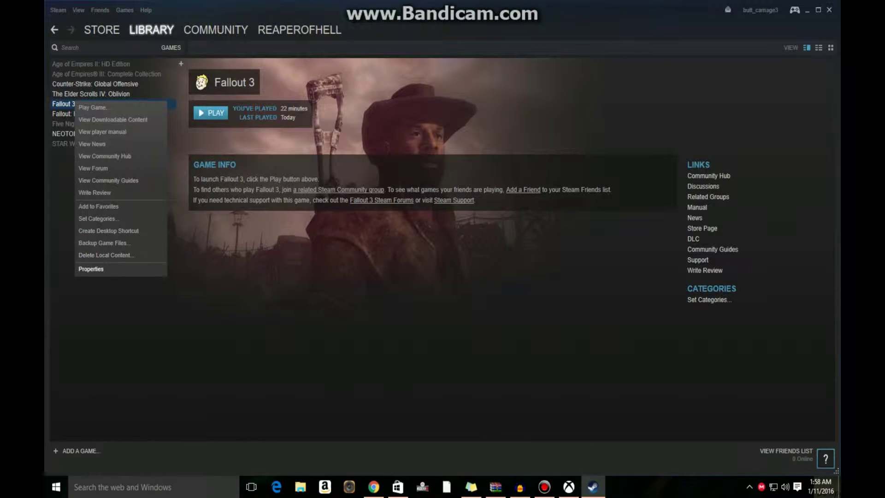
{"action": "left_click", "coordinate": [91, 269]}
{"action": "left_click", "coordinate": [471, 113]}
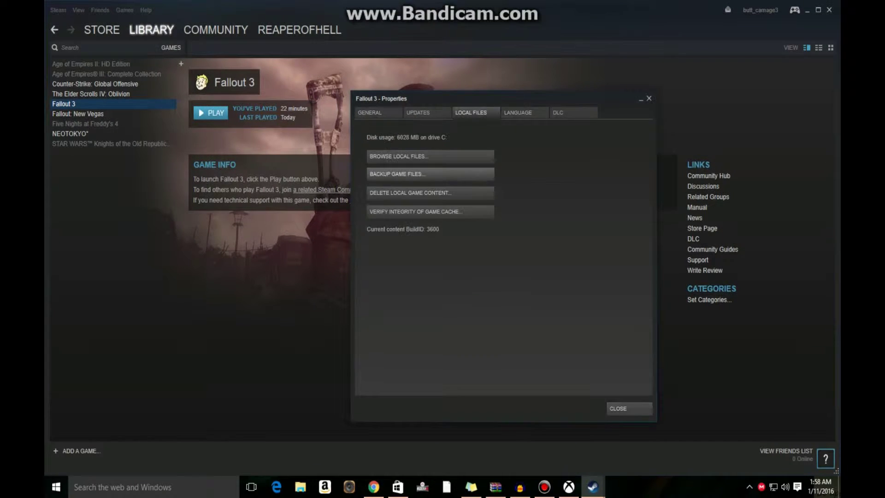
- Open the Fallout 3 install folder from Steam in a maximized File Explorer window
{"action": "left_click", "coordinate": [430, 156]}
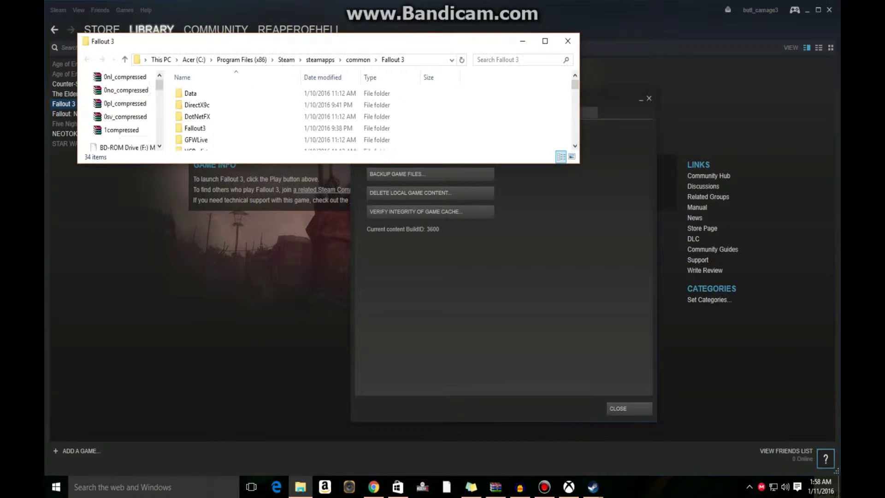
{"action": "scroll", "coordinate": [316, 115], "scroll_direction": "down", "scroll_amount": 1}
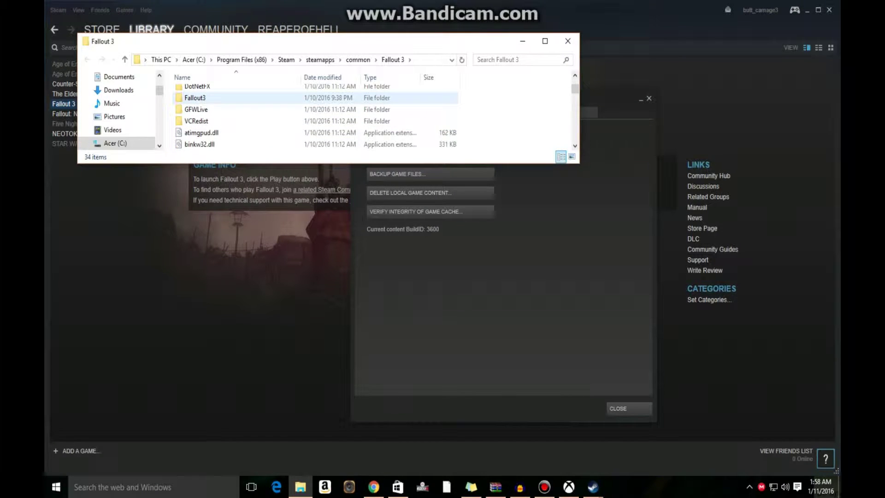
{"action": "left_click", "coordinate": [545, 41]}
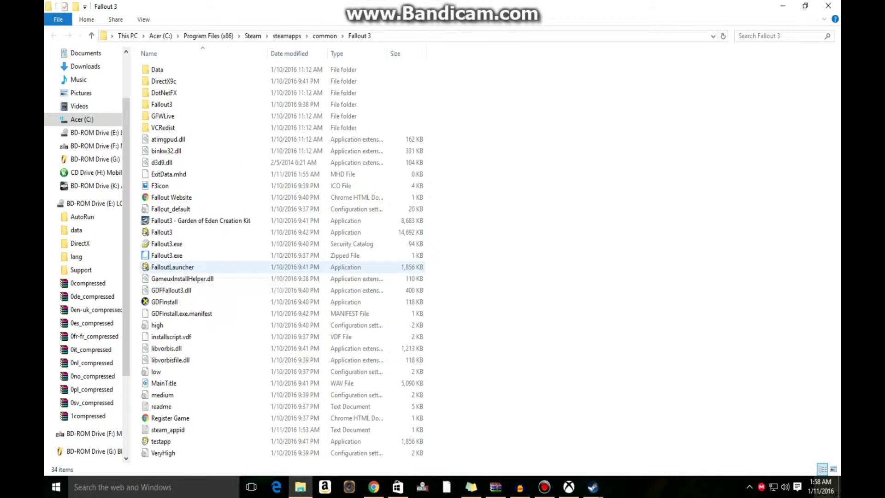
- Set FalloutLauncher to run as administrator with Windows XP (Service Pack 3) compatibility
{"action": "right_click", "coordinate": [195, 267]}
{"action": "left_click", "coordinate": [180, 267]}
{"action": "right_click", "coordinate": [183, 267]}
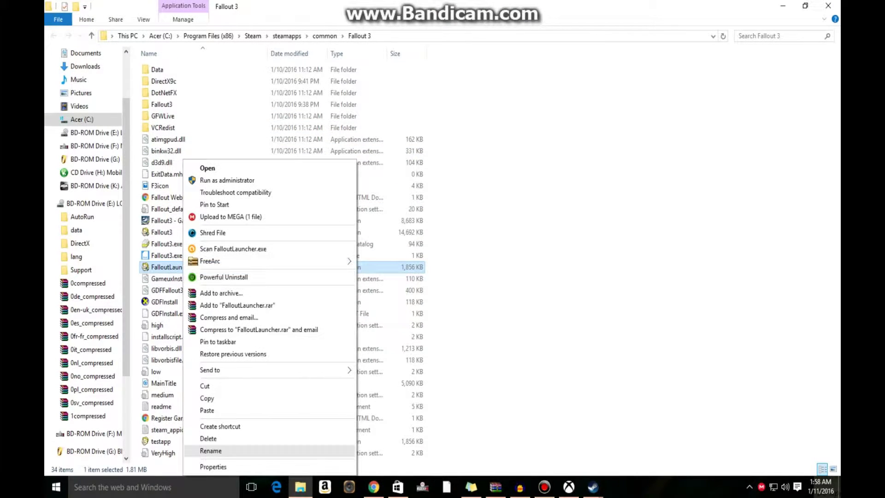
{"action": "left_click", "coordinate": [213, 467]}
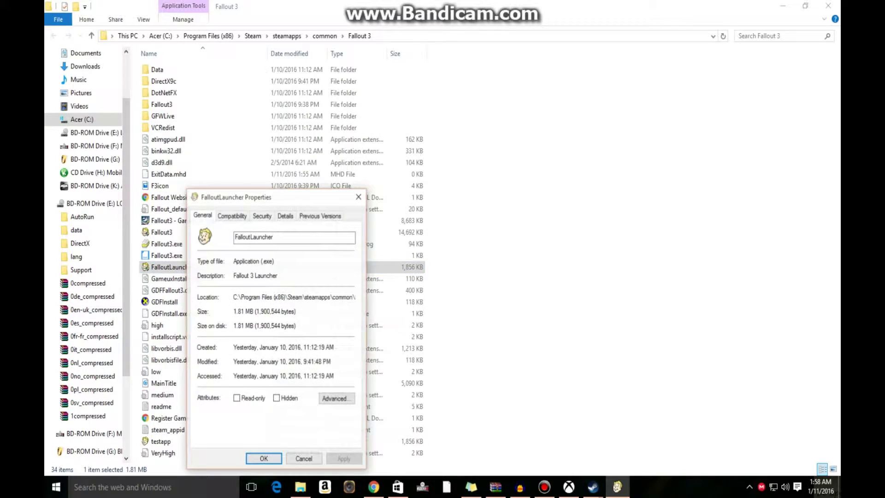
{"action": "key", "text": "ctrl+Tab"}
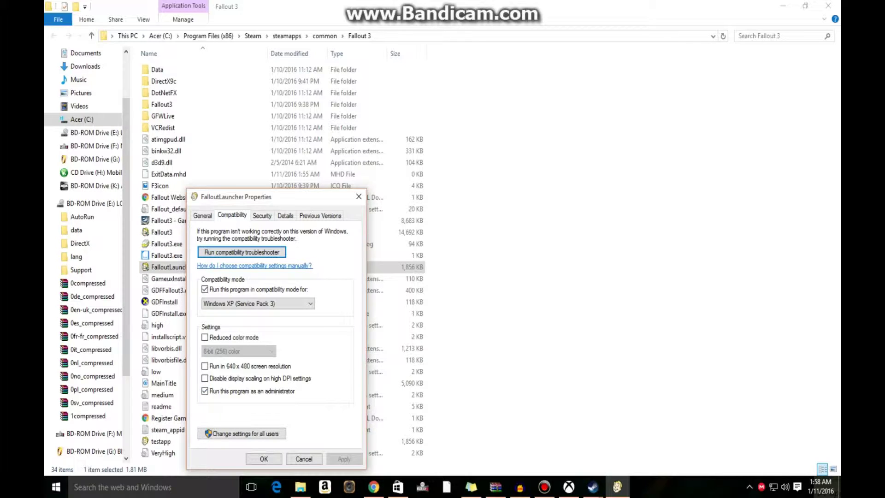
{"action": "left_click", "coordinate": [204, 391]}
{"action": "left_click", "coordinate": [344, 459]}
{"action": "left_click", "coordinate": [359, 196]}
{"action": "left_click_drag", "start_coordinate": [282, 249], "coordinate": [187, 286]}
- Give Fallout3 Windows XP (Service Pack 3) compatibility, then close Explorer and Steam's Properties dialog
{"action": "right_click", "coordinate": [182, 235]}
{"action": "right_click", "coordinate": [160, 232]}
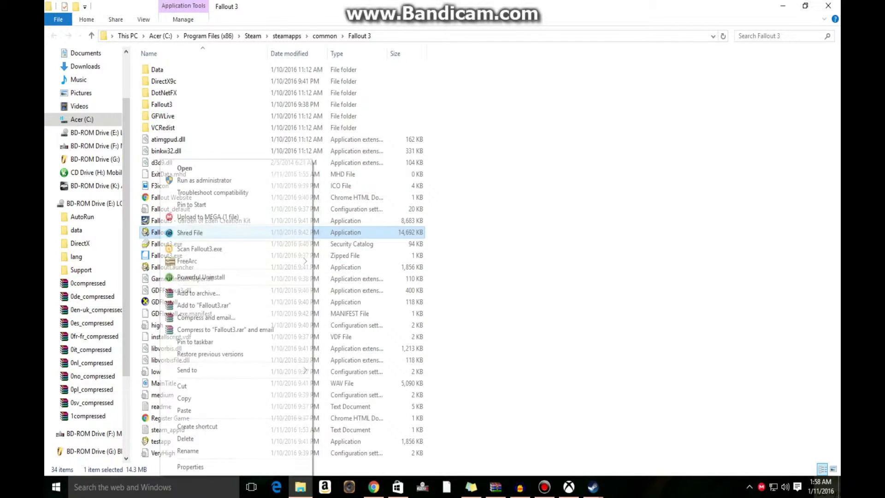
{"action": "left_click", "coordinate": [190, 467]}
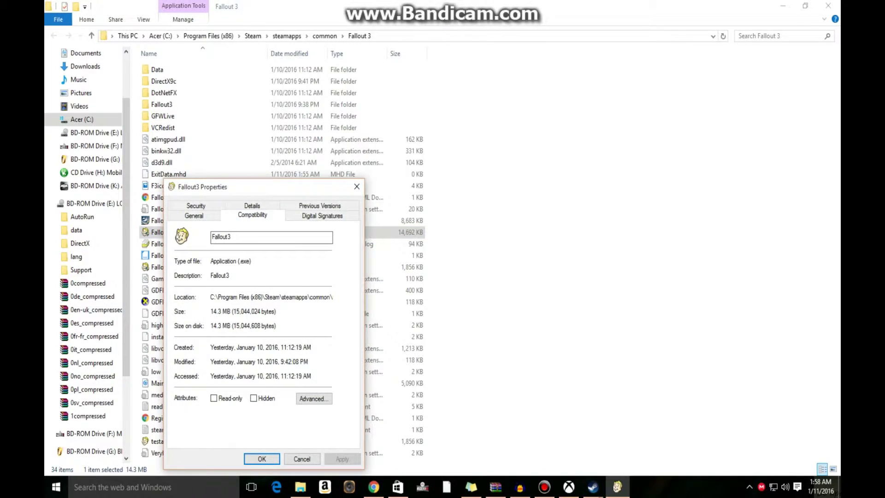
{"action": "left_click", "coordinate": [253, 215]}
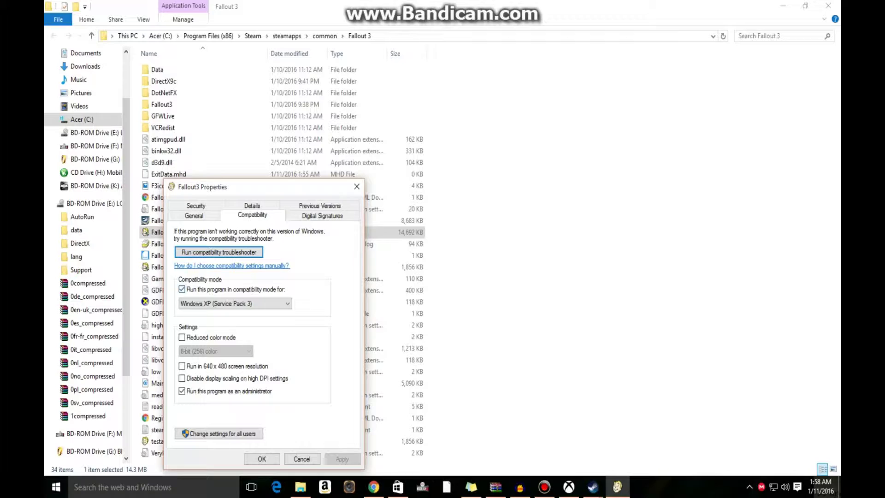
{"action": "left_click", "coordinate": [235, 303]}
{"action": "left_click", "coordinate": [343, 458]}
{"action": "left_click", "coordinate": [357, 186]}
{"action": "left_click", "coordinate": [829, 5]}
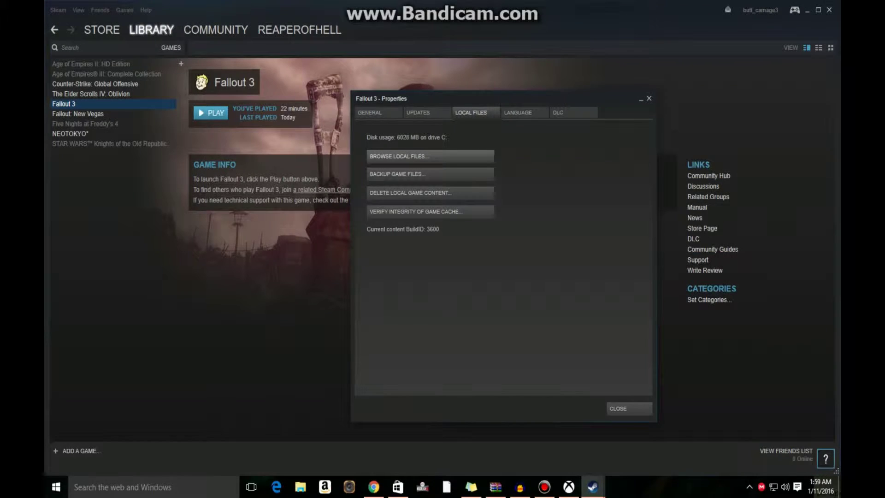
{"action": "left_click", "coordinate": [649, 98]}
- Minimize Steam and show the Crash Fix.zip Google Drive page in a maximized Chrome window
{"action": "left_click", "coordinate": [593, 487]}
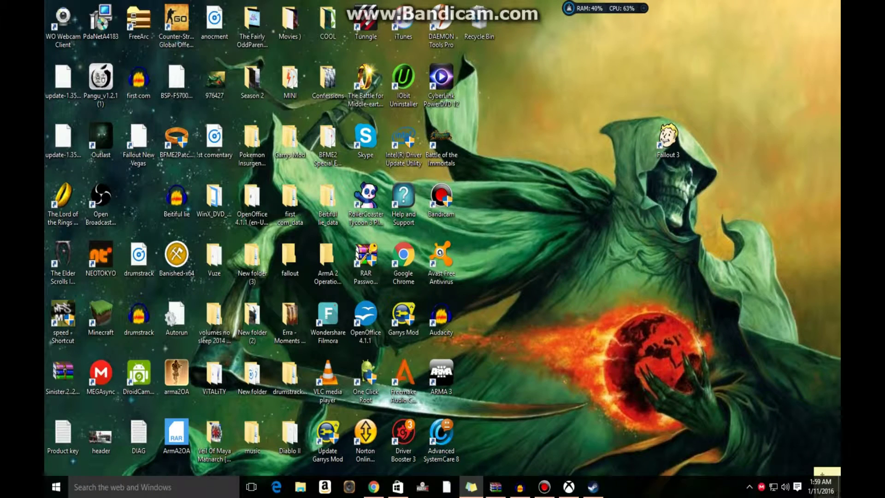
{"action": "left_click", "coordinate": [374, 487]}
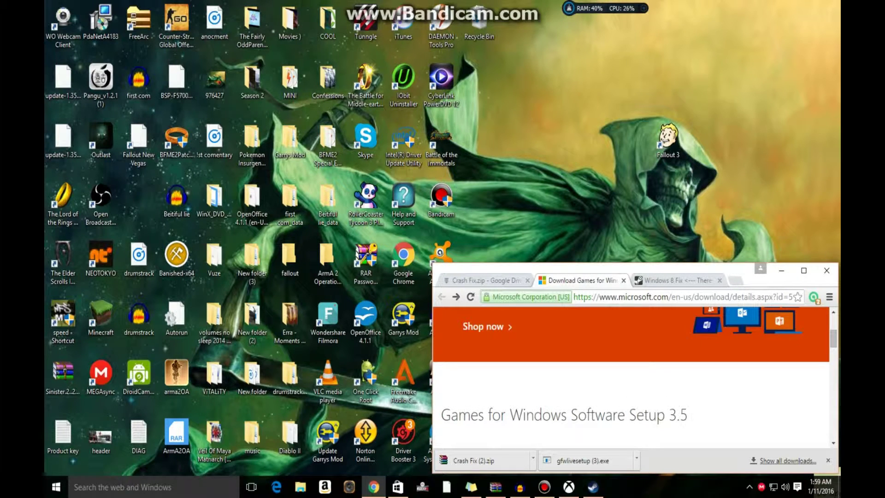
{"action": "left_click_drag", "start_coordinate": [742, 276], "coordinate": [626, 186]}
{"action": "double_click", "coordinate": [627, 185]}
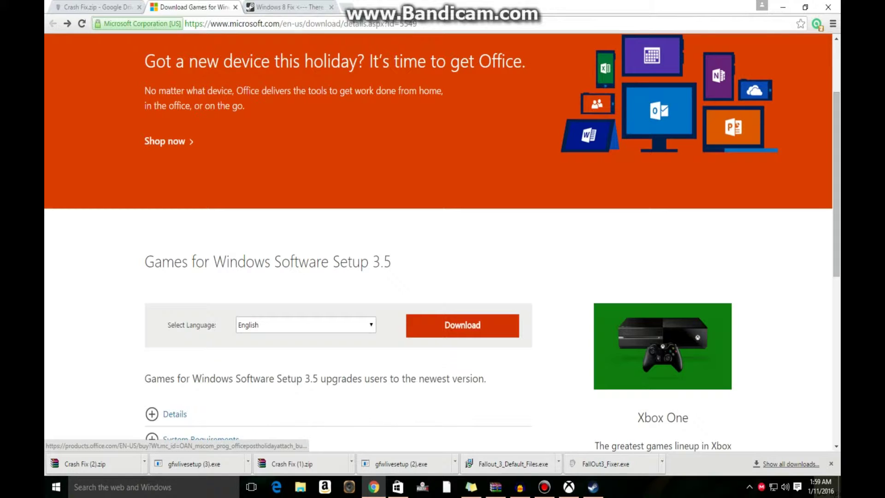
{"action": "left_click", "coordinate": [65, 7]}
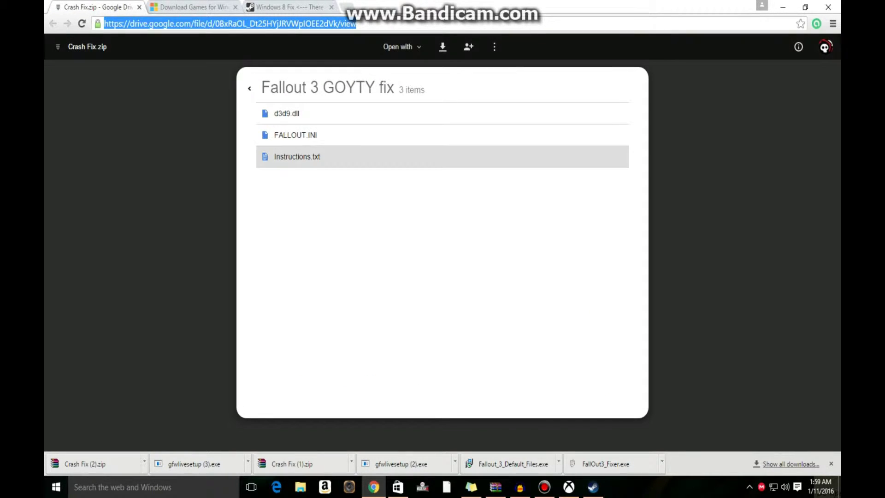
{"action": "left_click", "coordinate": [208, 24]}
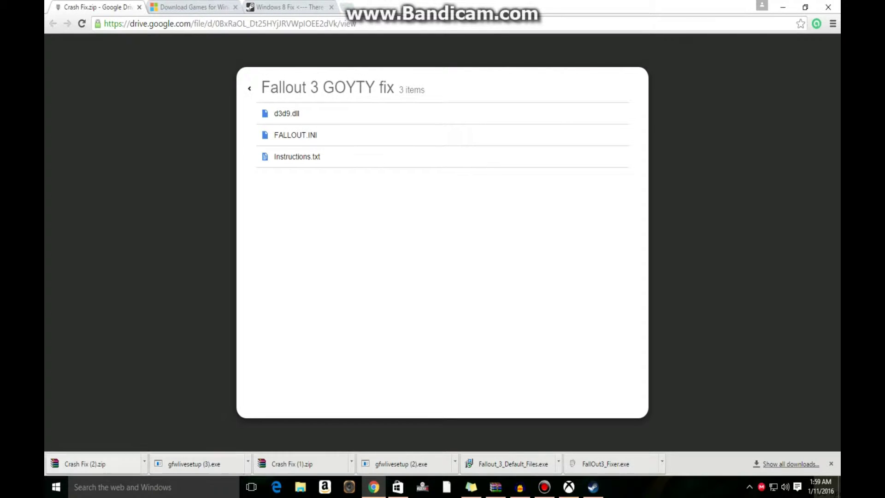
{"action": "left_click", "coordinate": [120, 487]}
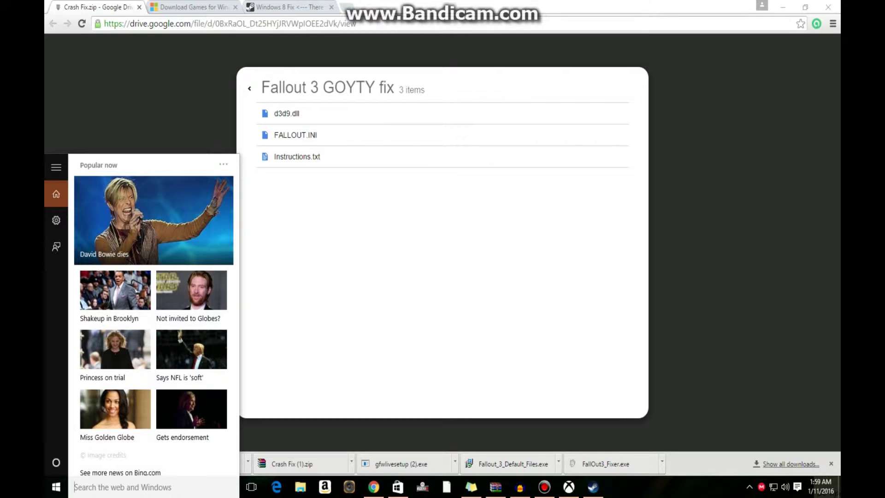
- Search 'cras' to open Crash Fix, enter the Fallout 3 GOYTY fix folder, and copy FALLOUT
{"action": "type", "text": "c"}
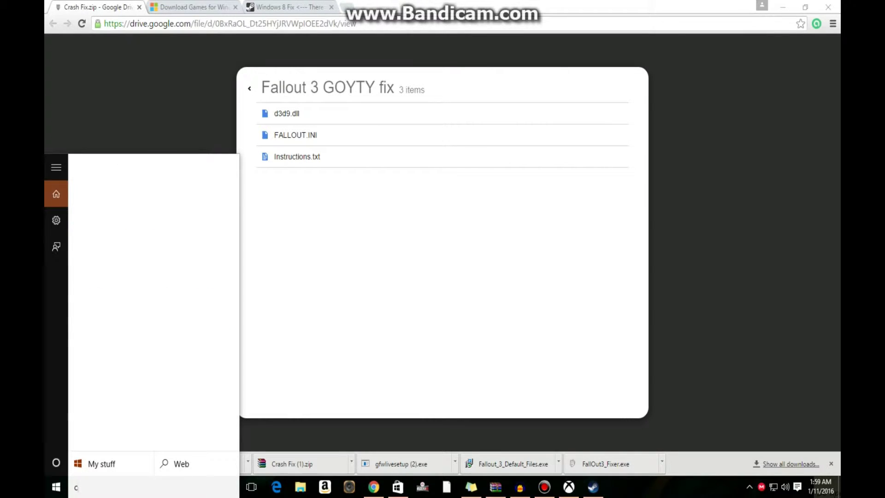
{"action": "type", "text": "rash"}
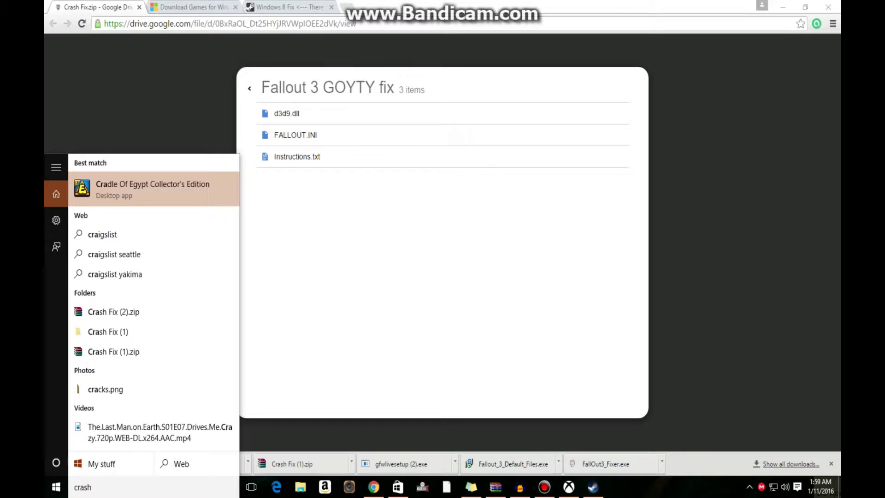
{"action": "key", "text": "Return"}
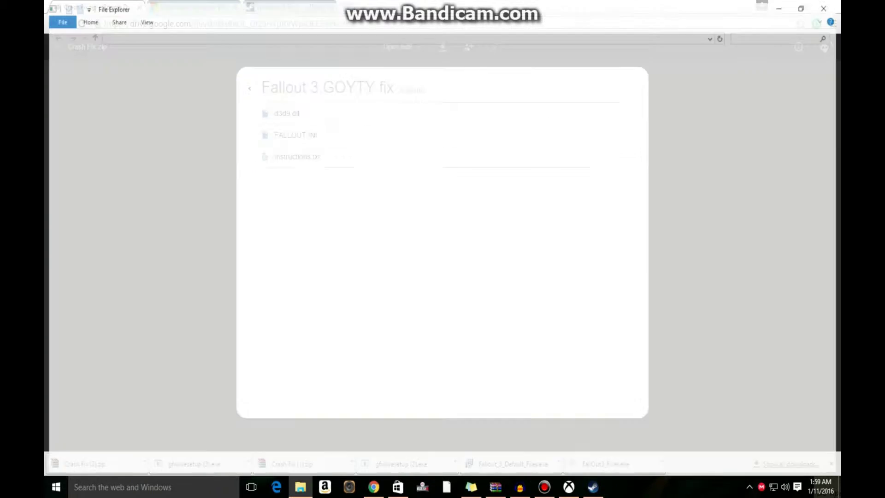
{"action": "left_click", "coordinate": [177, 69]}
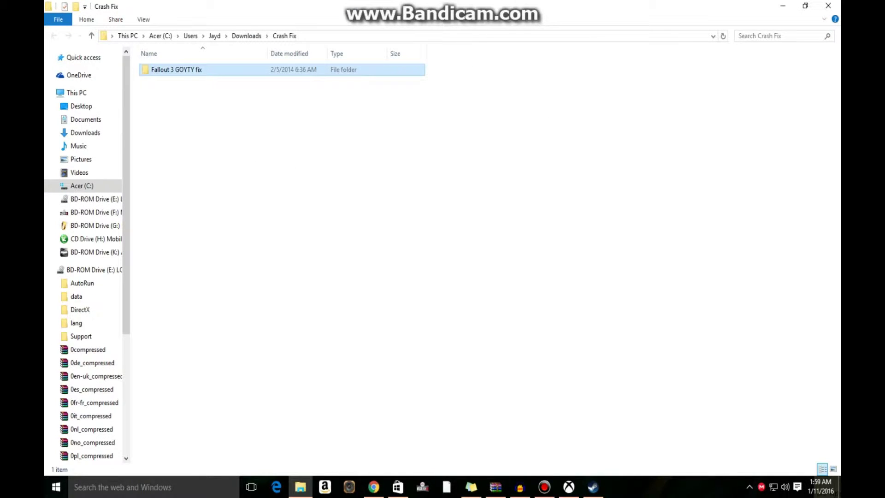
{"action": "key", "text": "Return"}
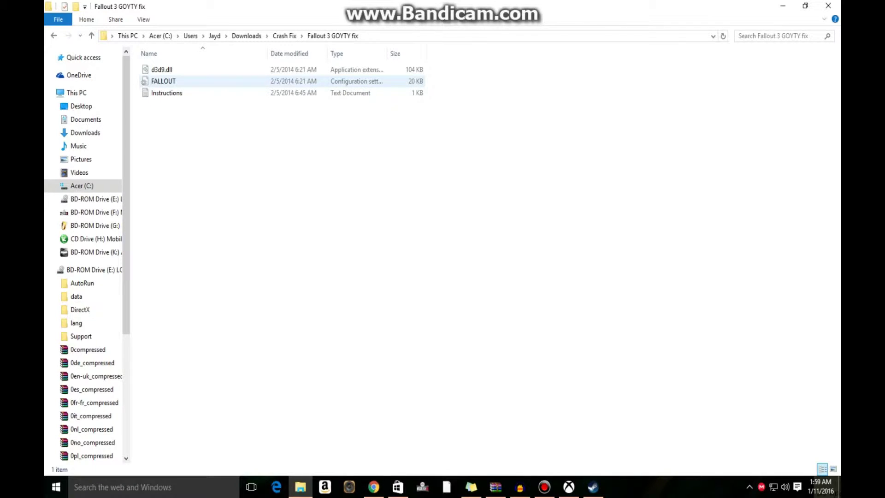
{"action": "right_click", "coordinate": [180, 78]}
{"action": "left_click", "coordinate": [166, 81]}
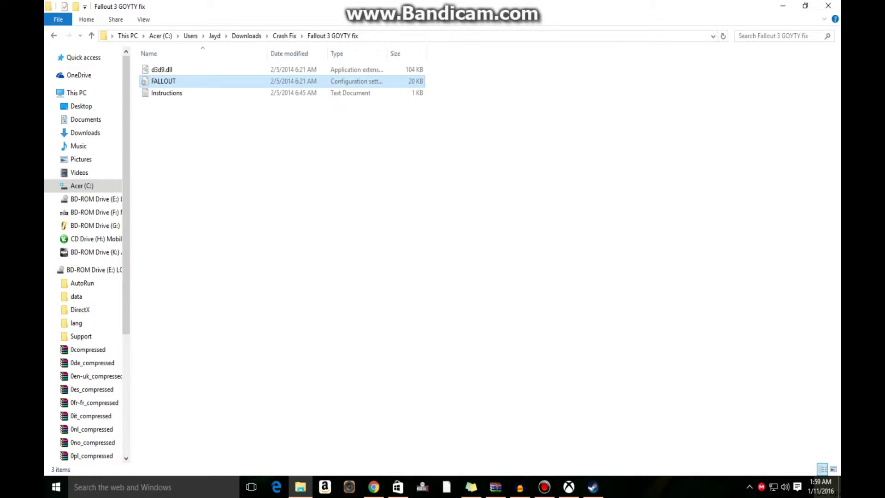
{"action": "right_click", "coordinate": [166, 81]}
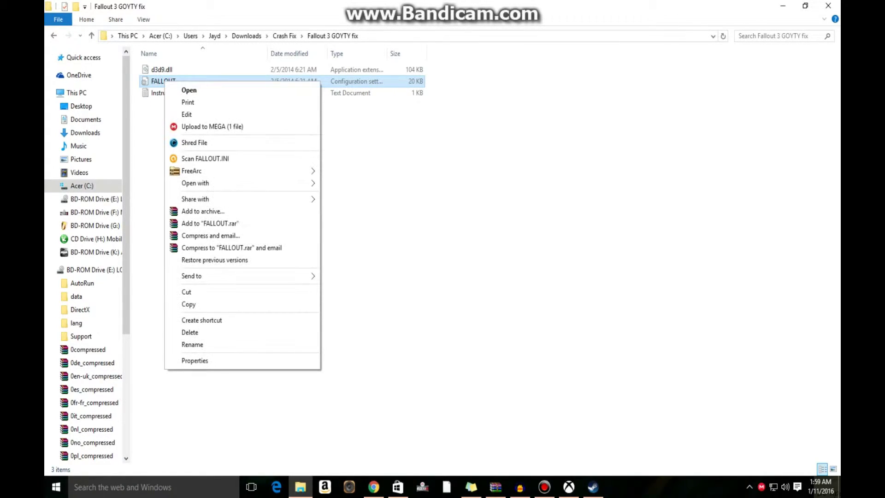
{"action": "left_click", "coordinate": [189, 305]}
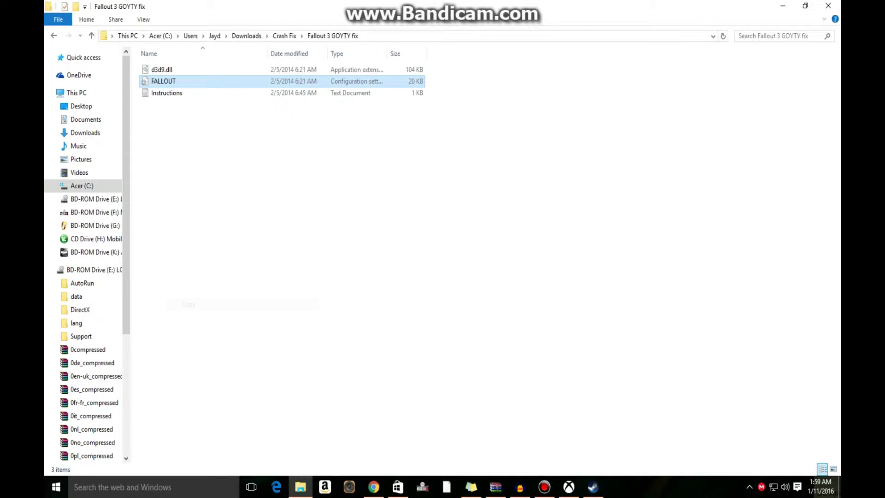
- Paste FALLOUT.INI into Documents\My Games\Fallout3, replacing the original, then navigate back
{"action": "key", "text": "alt+Left"}
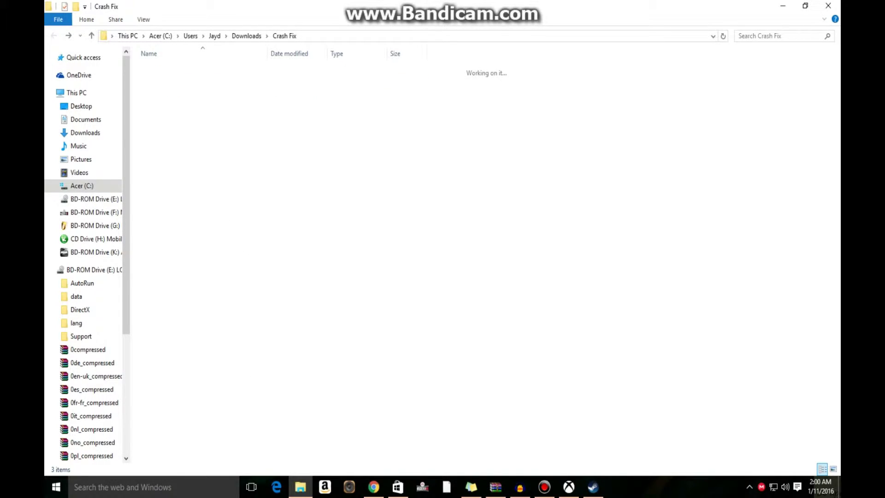
{"action": "left_click", "coordinate": [86, 119]}
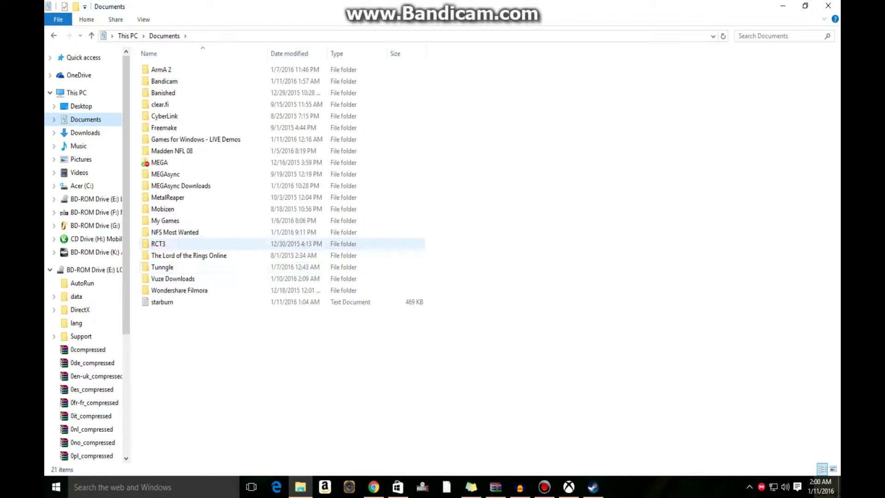
{"action": "double_click", "coordinate": [165, 220]}
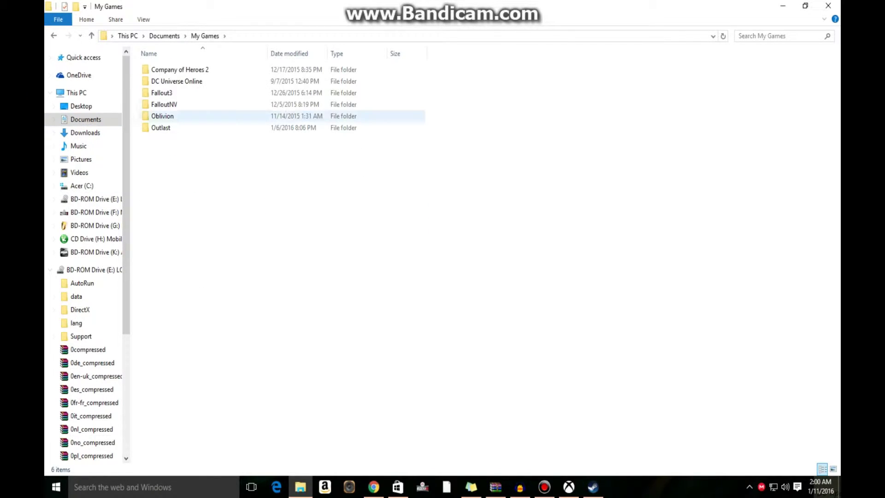
{"action": "double_click", "coordinate": [161, 93]}
{"action": "right_click", "coordinate": [175, 131]}
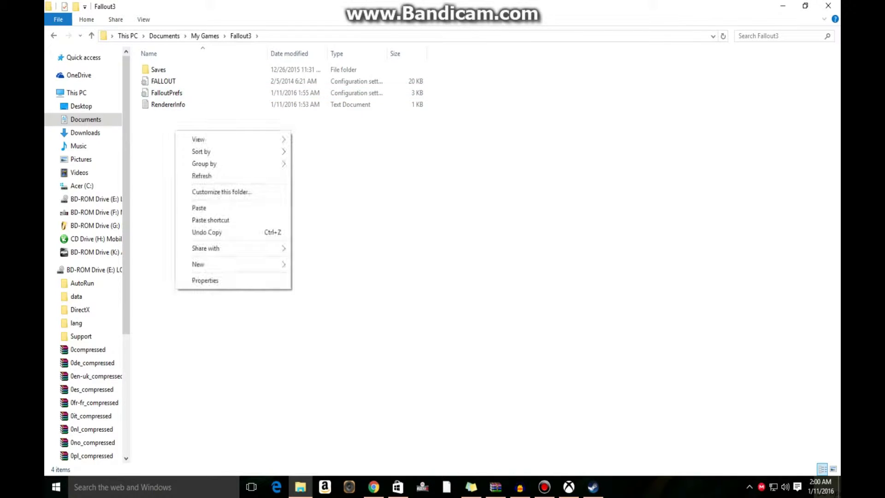
{"action": "left_click", "coordinate": [199, 208]}
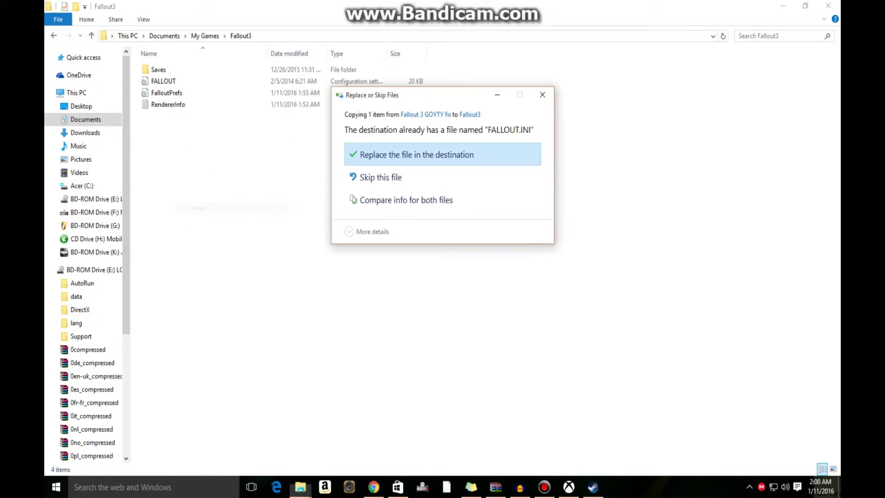
{"action": "left_click", "coordinate": [406, 152]}
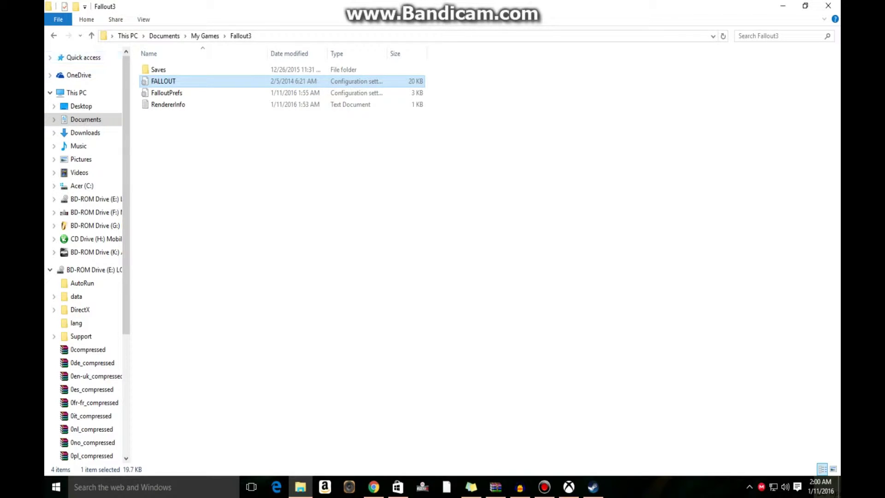
{"action": "key", "text": "alt+Left"}
{"action": "key", "text": "alt+Left"}
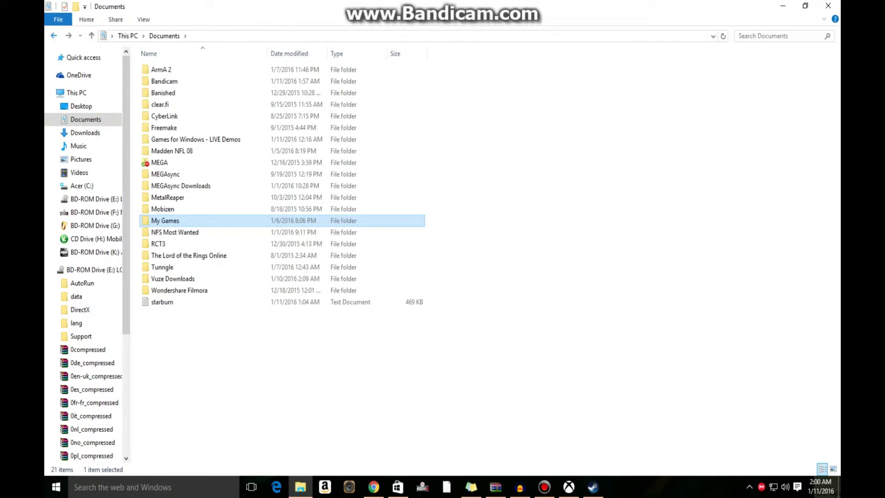
{"action": "key", "text": "alt+Left"}
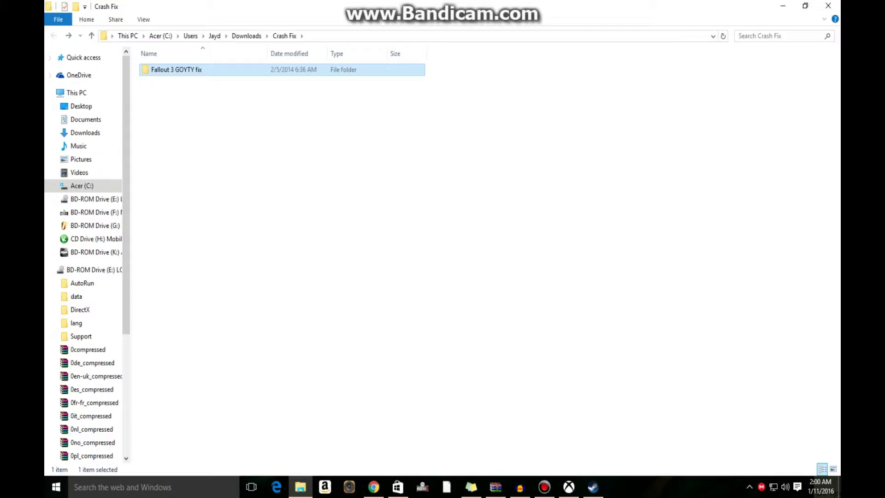
- Copy d3d9.dll from the Fallout 3 GOYTY fix folder
{"action": "key", "text": "Return"}
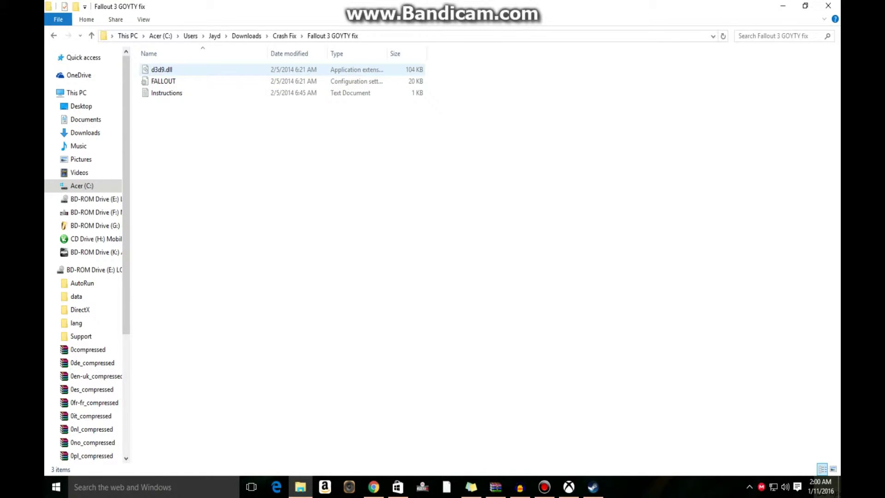
{"action": "right_click", "coordinate": [179, 70]}
{"action": "right_click", "coordinate": [160, 69]}
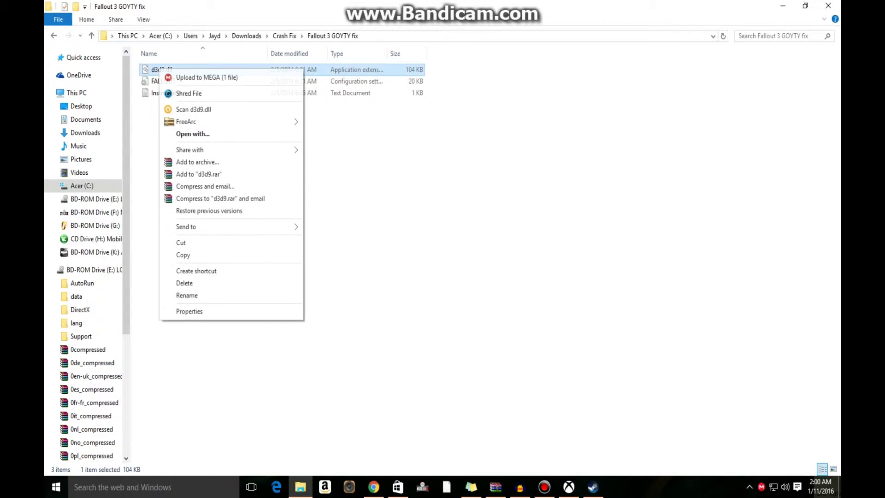
{"action": "left_click", "coordinate": [183, 255]}
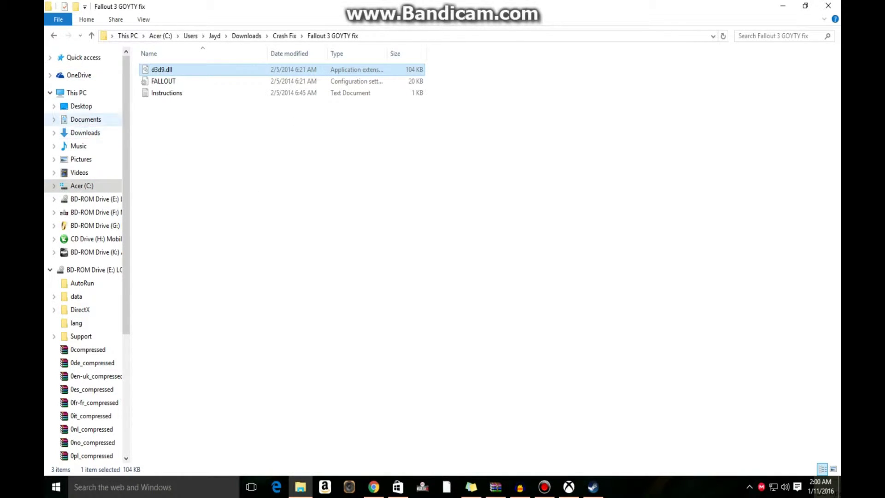
- Paste d3d9.dll into C:\Program Files (x86)\Steam\steamapps\common\Fallout 3, replacing the original, and minimize the windows
{"action": "left_click", "coordinate": [76, 93]}
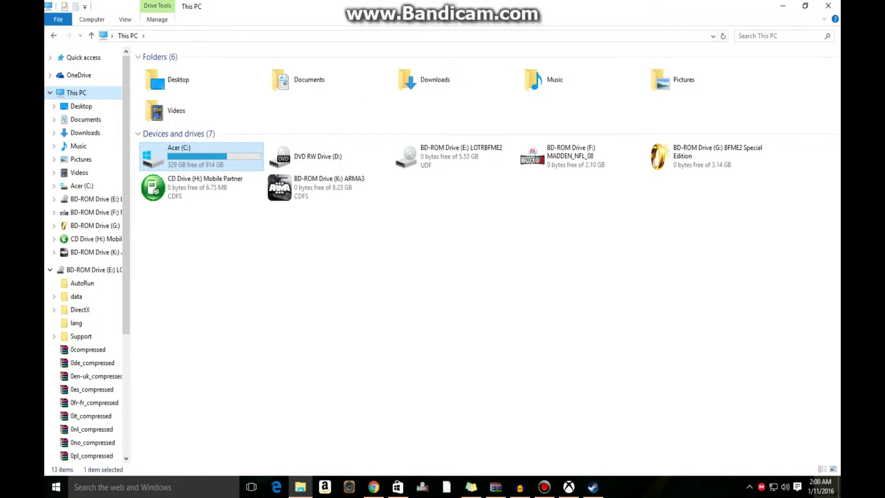
{"action": "double_click", "coordinate": [193, 156]}
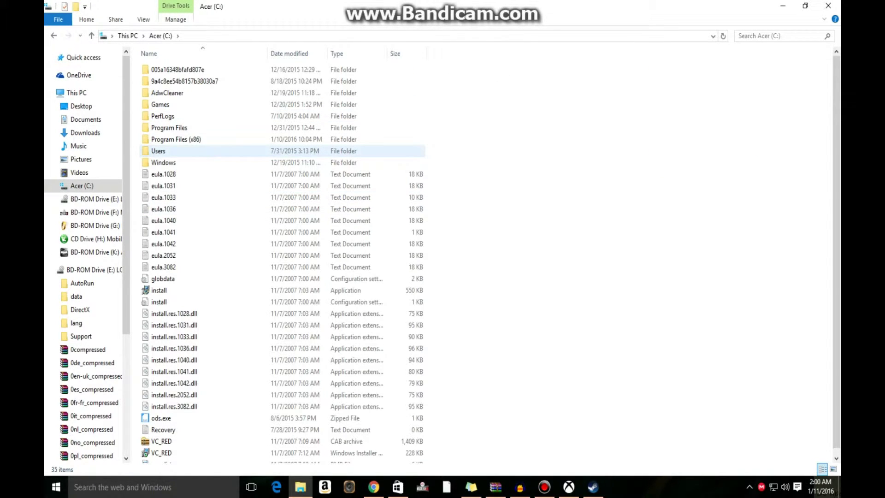
{"action": "double_click", "coordinate": [176, 139]}
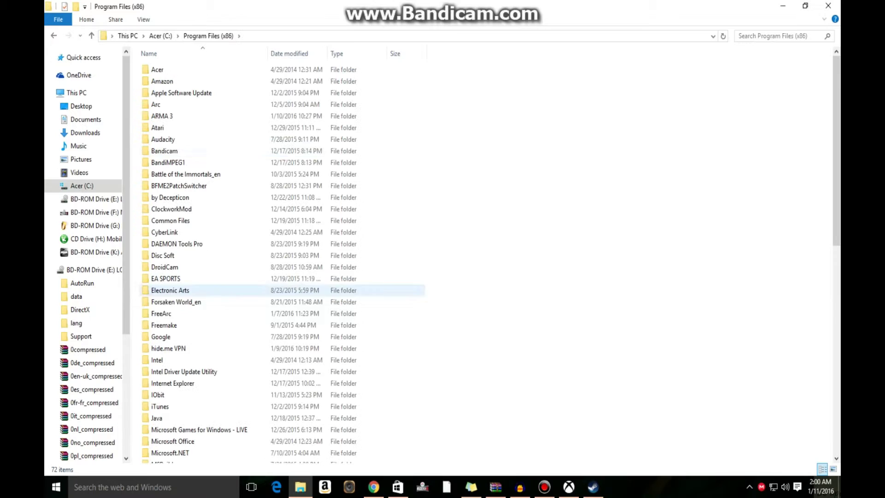
{"action": "scroll", "coordinate": [184, 396], "scroll_direction": "down", "scroll_amount": 8}
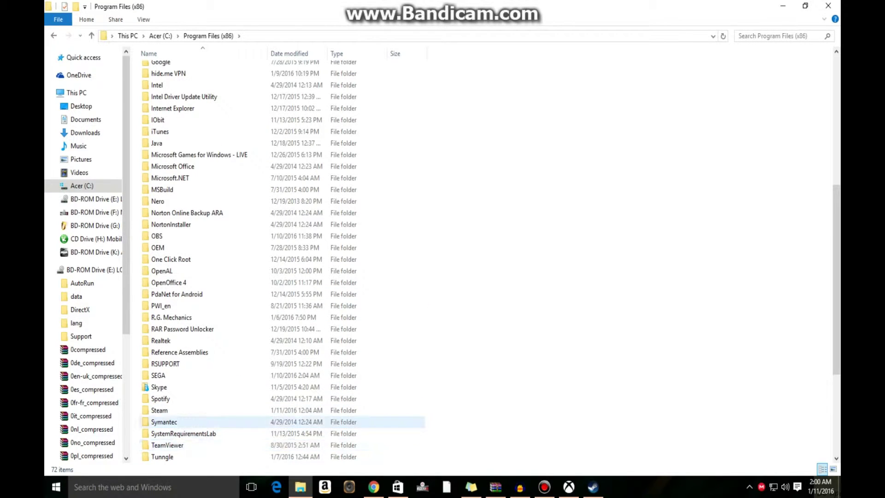
{"action": "double_click", "coordinate": [173, 421]}
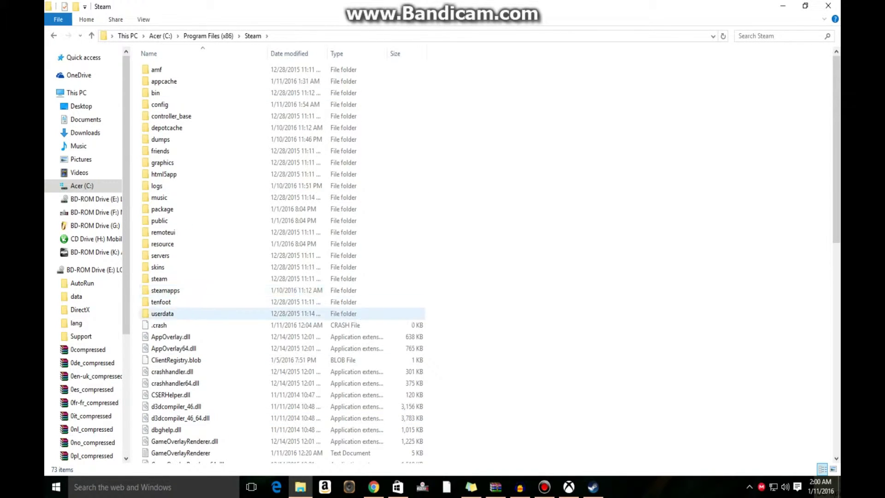
{"action": "double_click", "coordinate": [165, 290]}
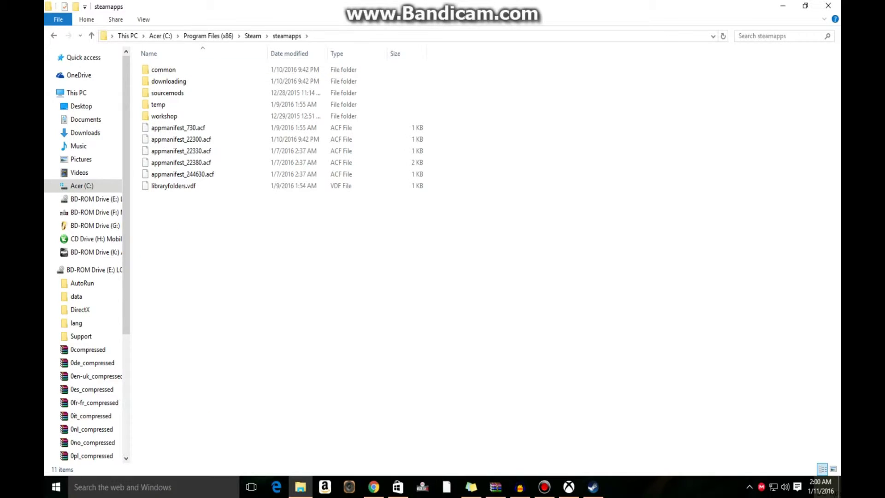
{"action": "double_click", "coordinate": [164, 69]}
{"action": "double_click", "coordinate": [162, 81]}
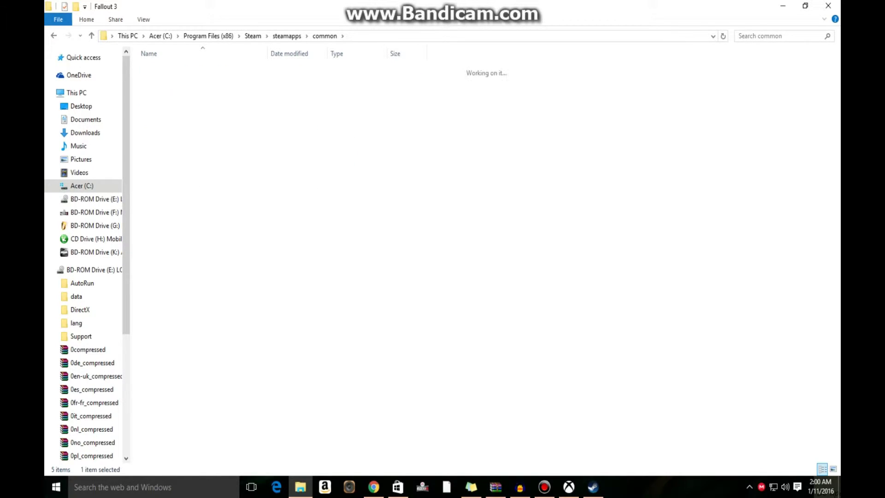
{"action": "right_click", "coordinate": [483, 296]}
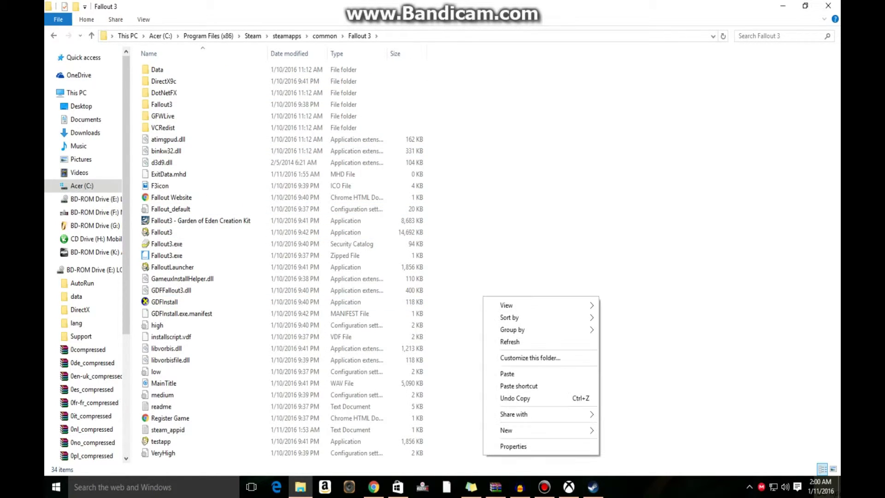
{"action": "left_click", "coordinate": [508, 374]}
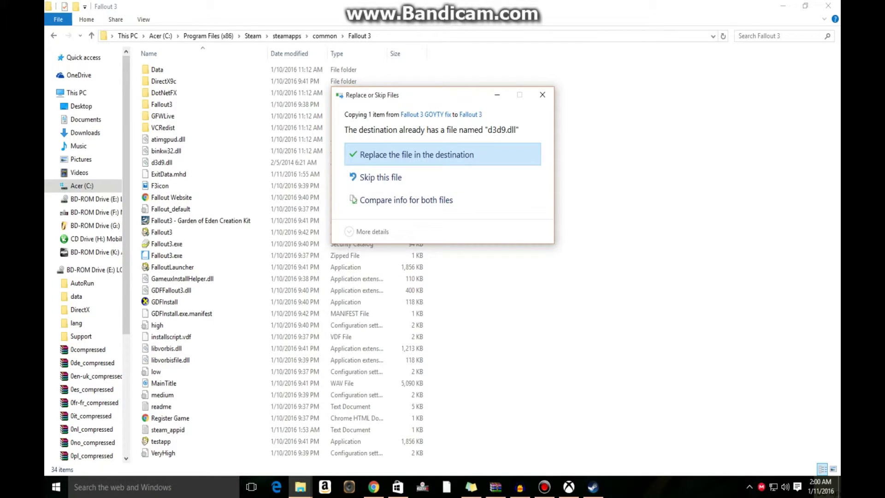
{"action": "left_click", "coordinate": [417, 154]}
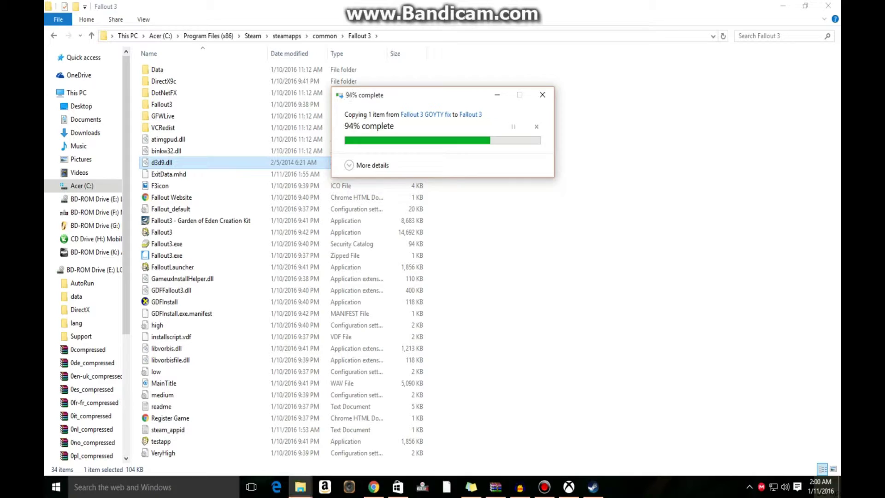
{"action": "left_click", "coordinate": [783, 6]}
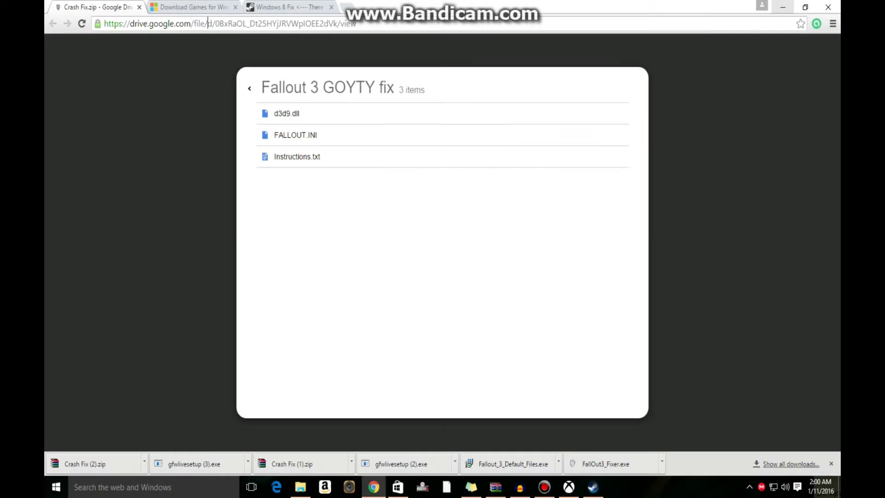
{"action": "left_click", "coordinate": [783, 7]}
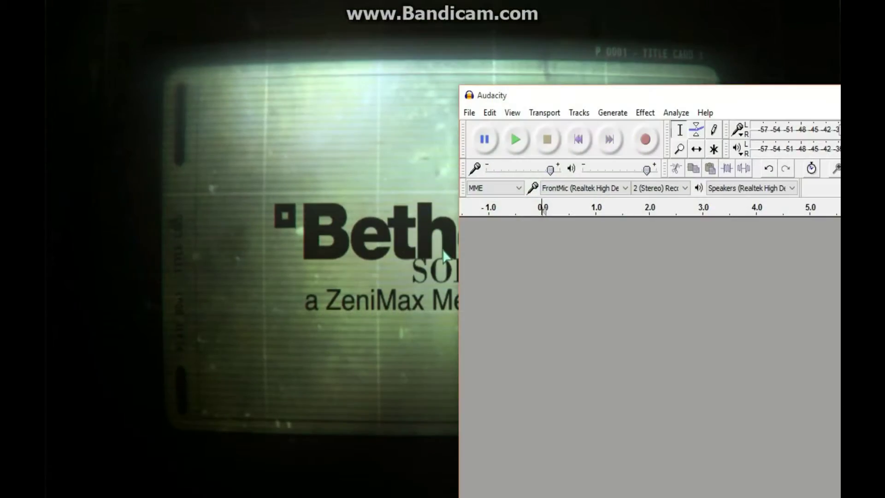
- Start the Audacity recording, then continue the last saved game from Fallout 3's main menu
{"action": "key", "text": "r"}
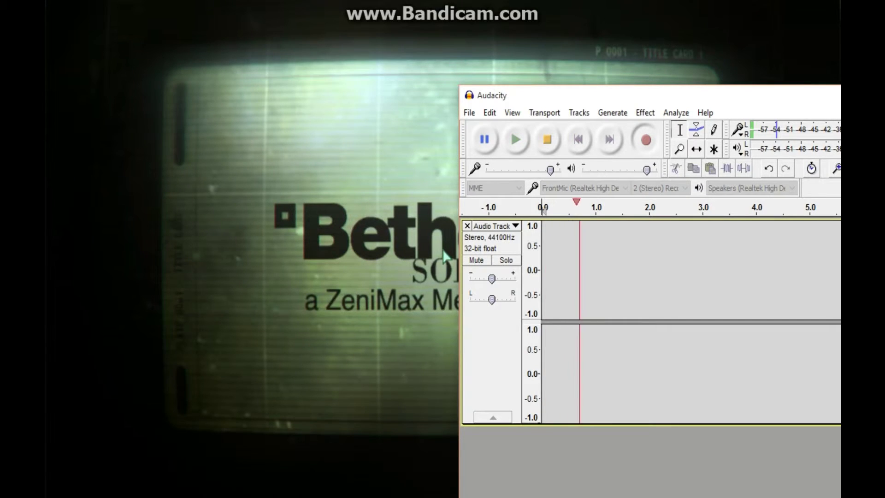
{"action": "key", "text": "alt+Tab"}
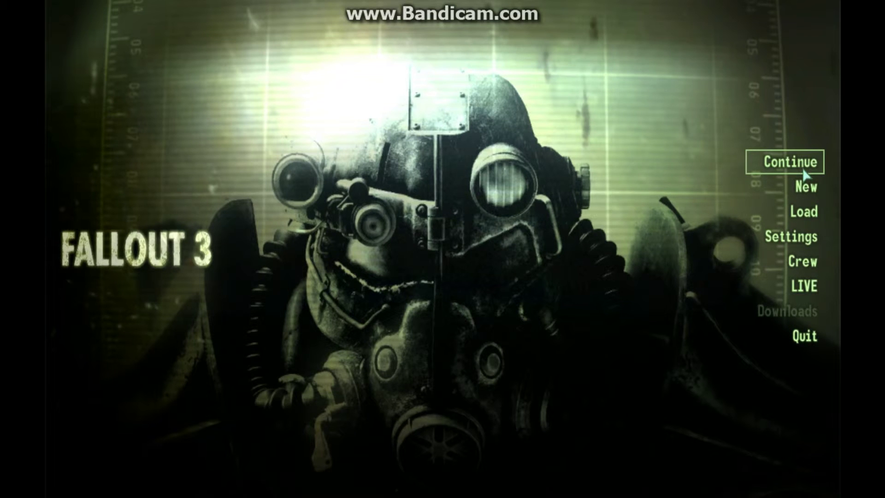
{"action": "left_click", "coordinate": [804, 168]}
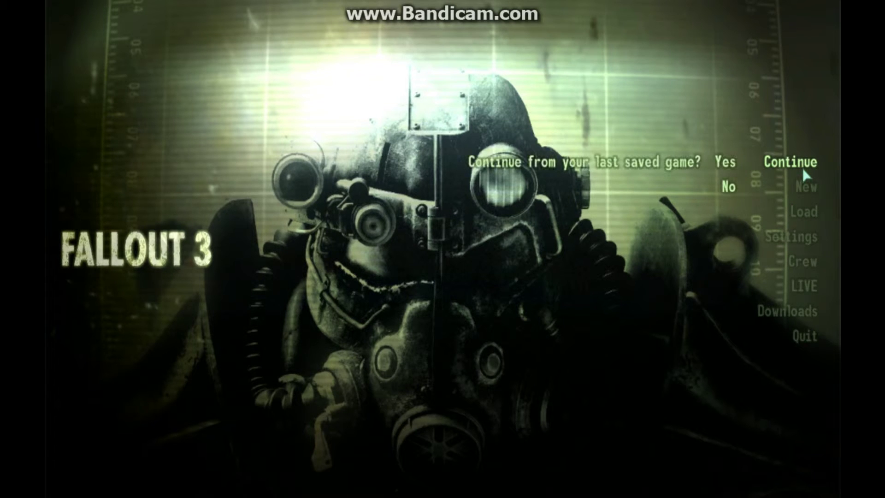
{"action": "left_click", "coordinate": [717, 161]}
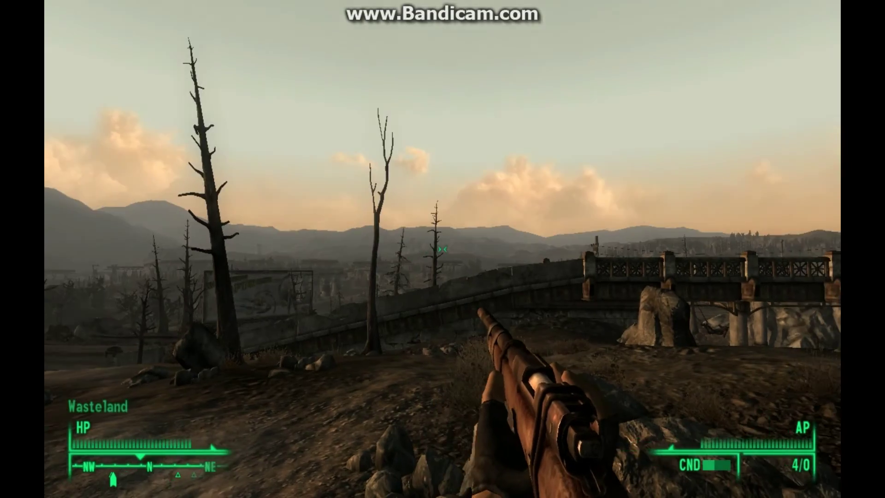
- Walk through the Wasteland past Kaelyn's Bed & Breakfast to the collapsed bridge
{"action": "mouse_move", "coordinate": [443, 249]}
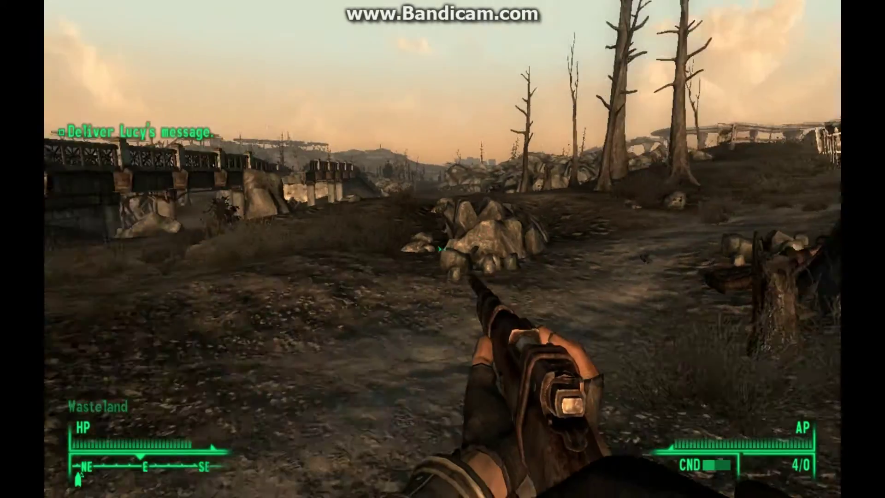
{"action": "key", "text": "w"}
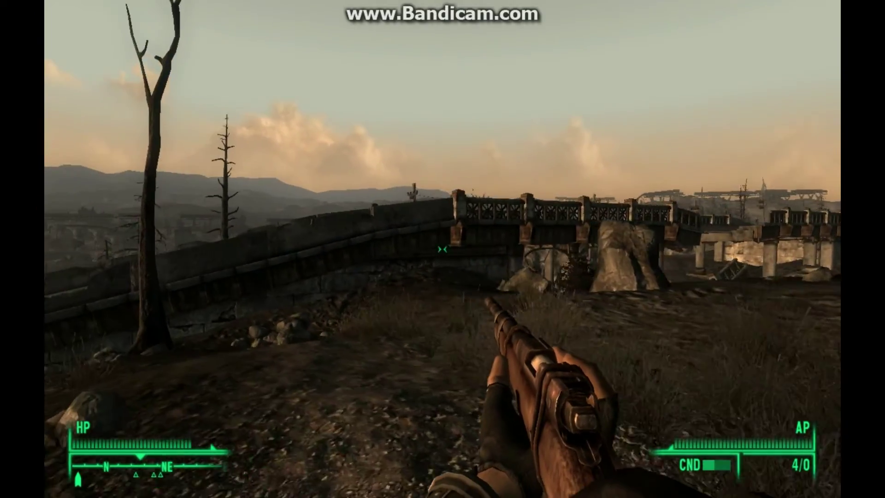
{"action": "key", "text": "w"}
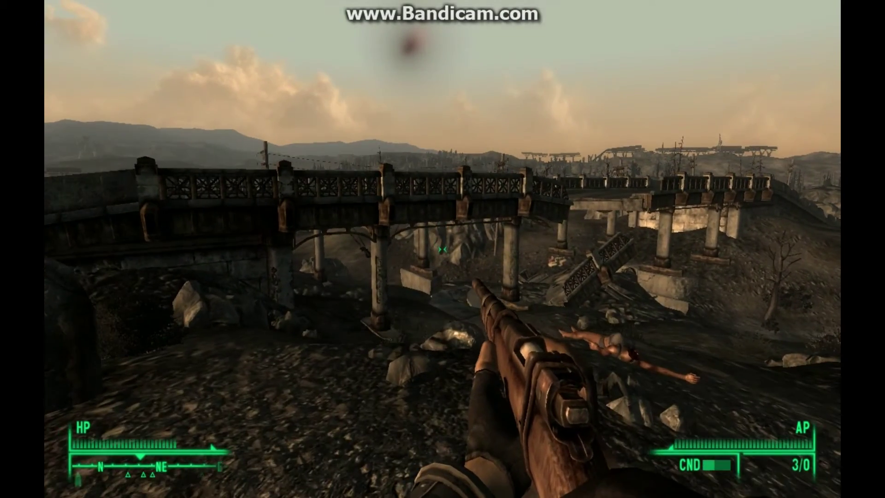
{"action": "key", "text": "w"}
{"action": "key", "text": "w"}
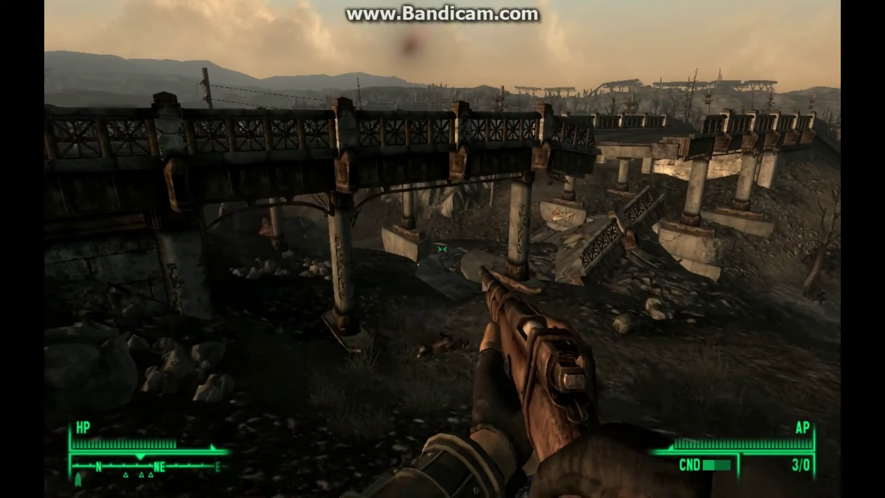